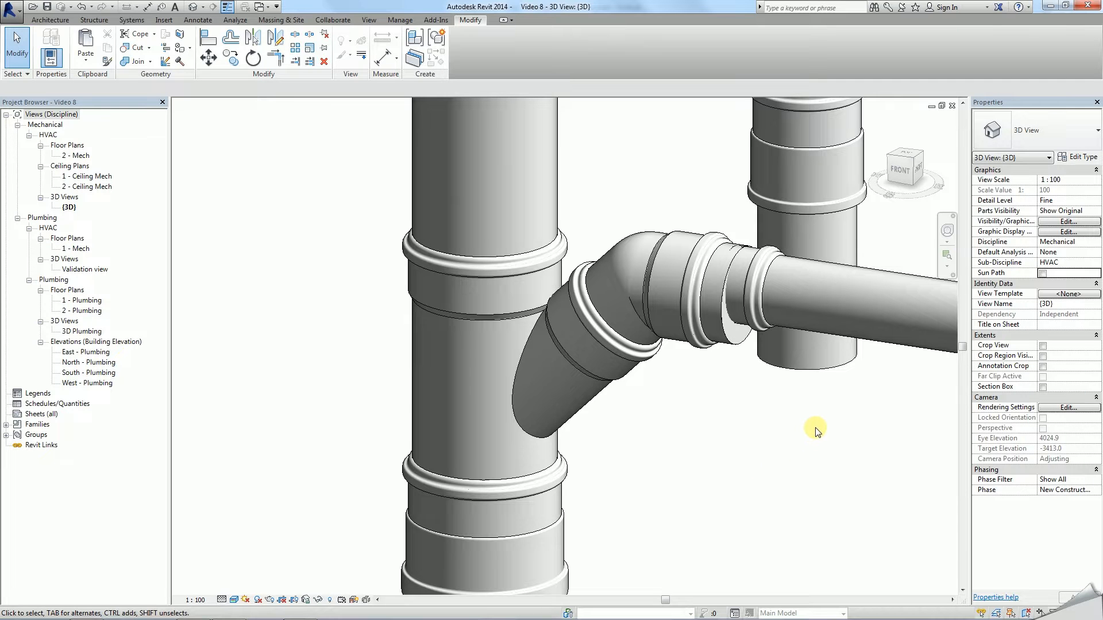
Pan to the tee junctions, select the angled branch tee and orbit to view it from the side
middle_click_drag(818, 431, 645, 580)
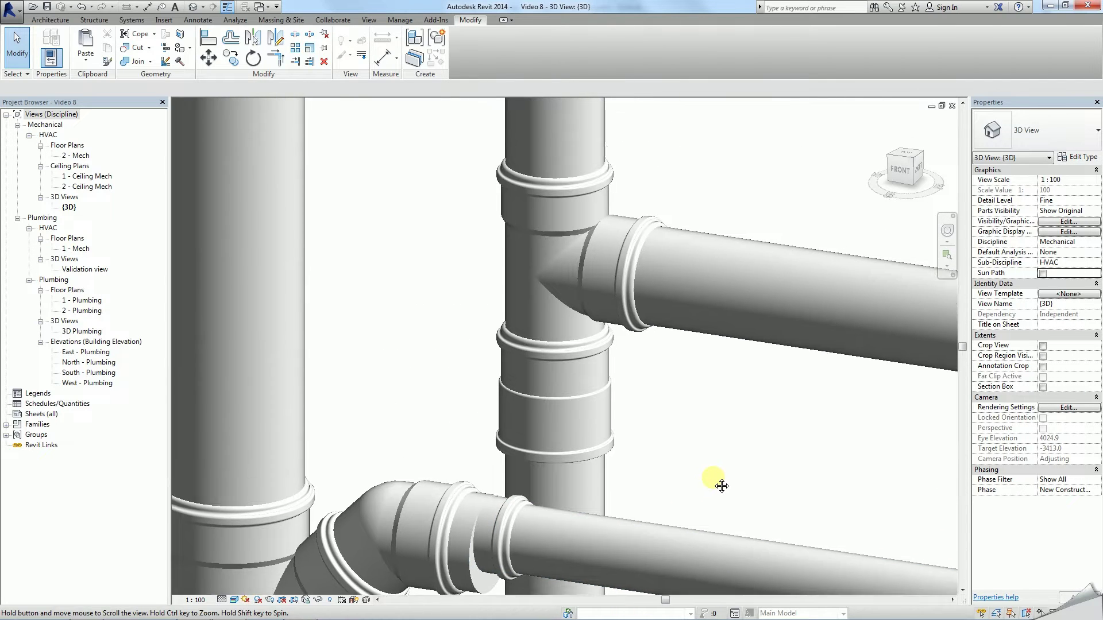
mouse_move(785, 422)
middle_mouse_down()
mouse_move(702, 488)
mouse_move(677, 472)
middle_mouse_up()
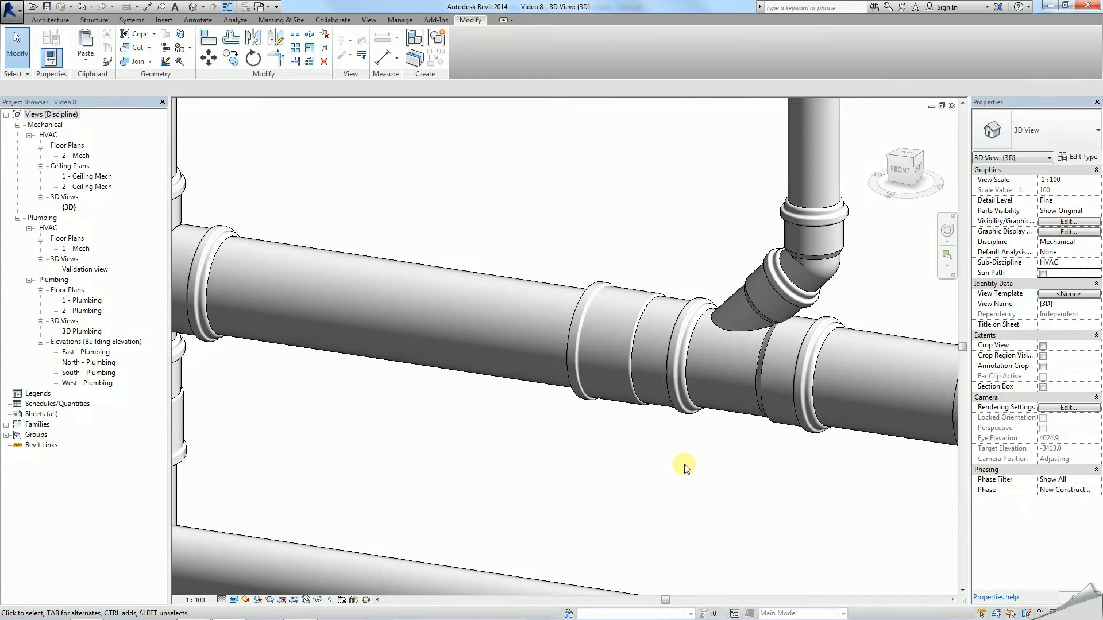
mouse_move(764, 480)
middle_mouse_down()
mouse_move(574, 485)
mouse_move(451, 456)
middle_mouse_up()
mouse_move(815, 483)
middle_mouse_down()
mouse_move(737, 485)
mouse_move(721, 467)
middle_mouse_up()
left_click(771, 459)
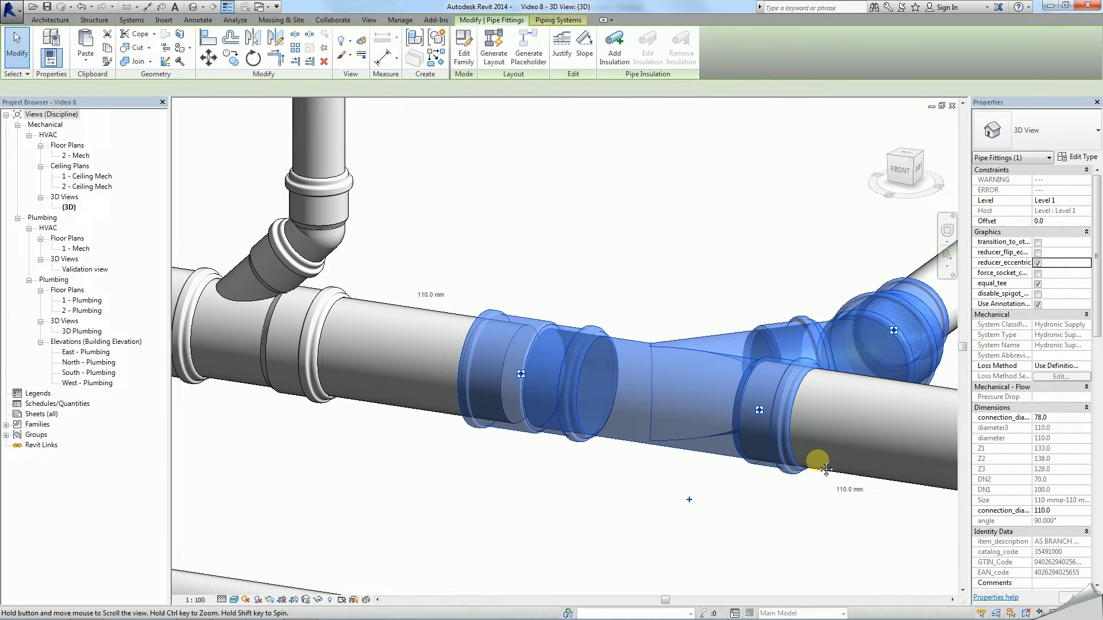
mouse_move(824, 469)
middle_mouse_down("shift")
mouse_move(657, 476)
mouse_move(709, 485)
mouse_move(702, 456)
middle_mouse_up("shift")
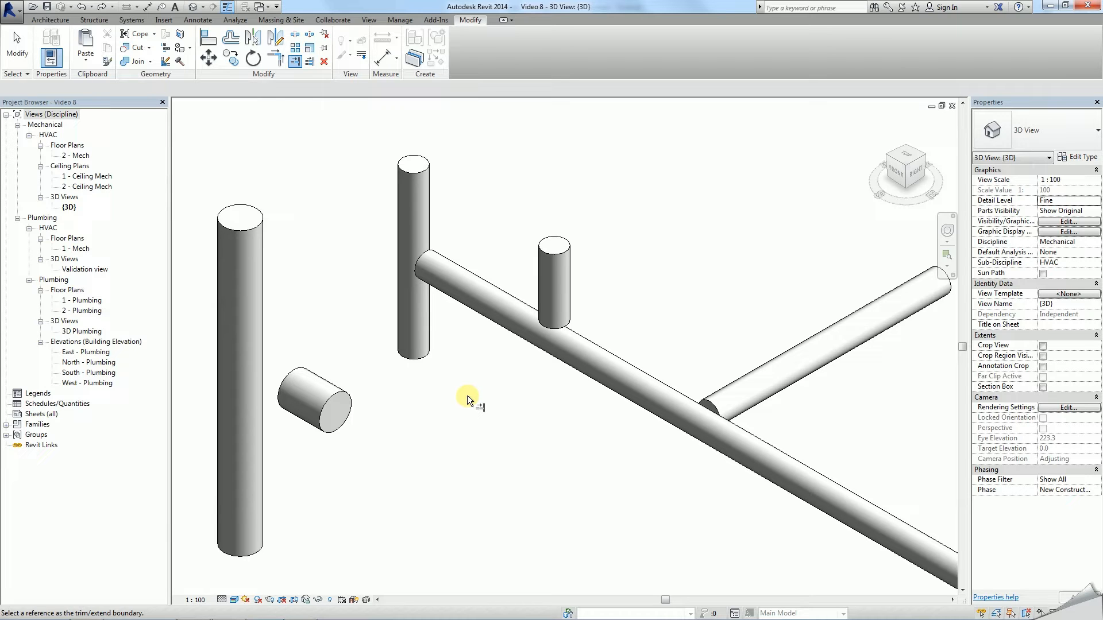
Trim the horizontal pipe into the vertical stack, then the short vertical pipe into the horizontal pipe, forming tees
left_click(430, 319)
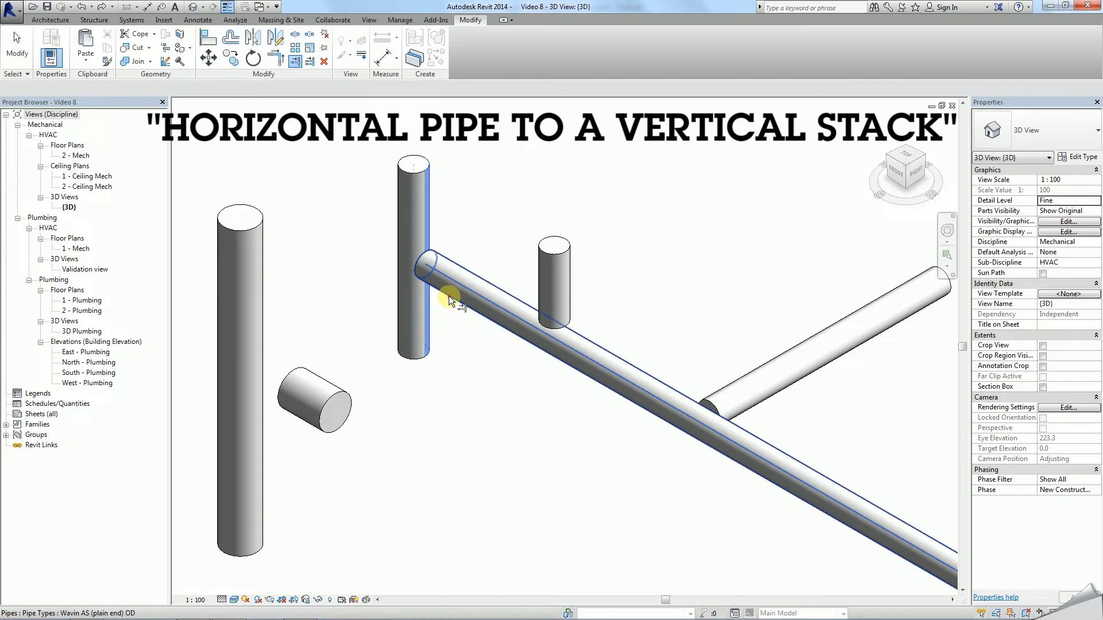
left_click(449, 300)
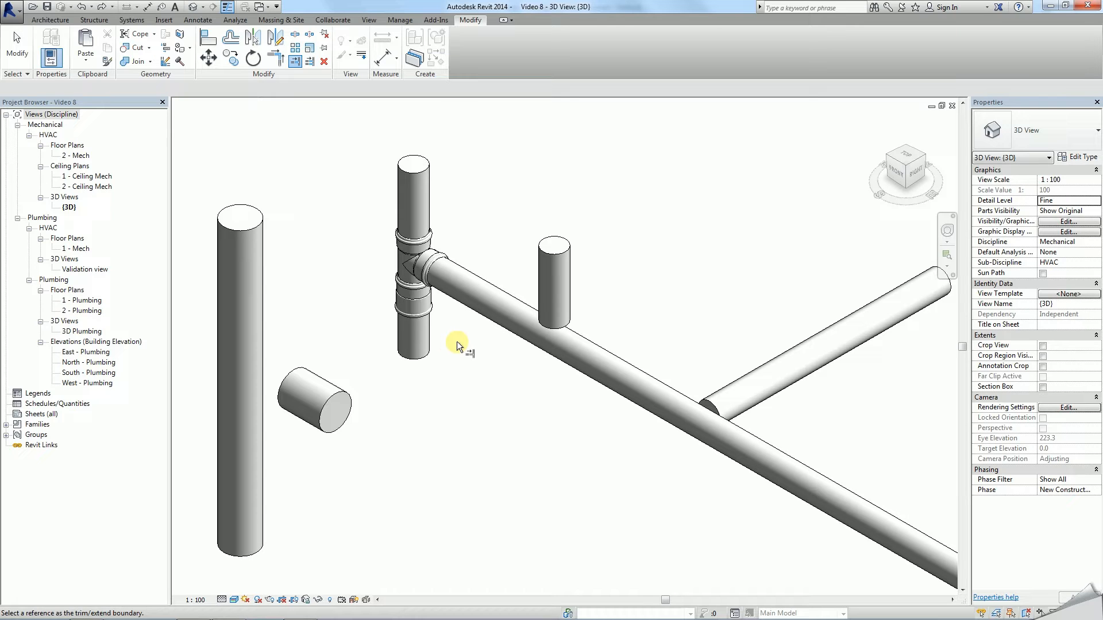
left_click(550, 345)
left_click(563, 306)
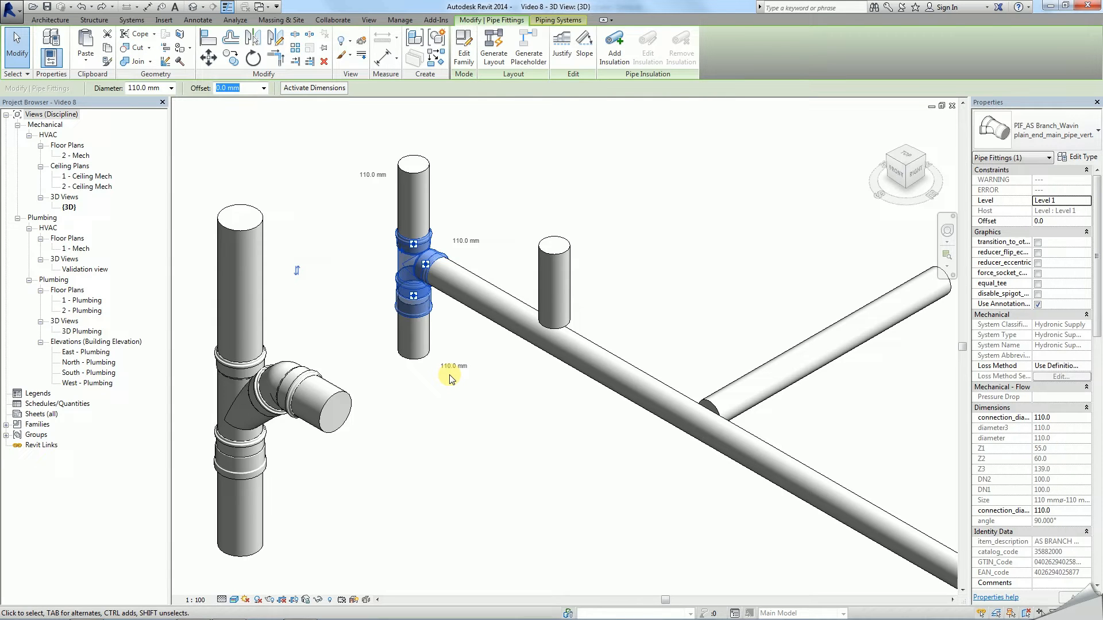
Select the 160 mm tee on the large stack and choose a different branch type from the Type Selector
left_click(1025, 138)
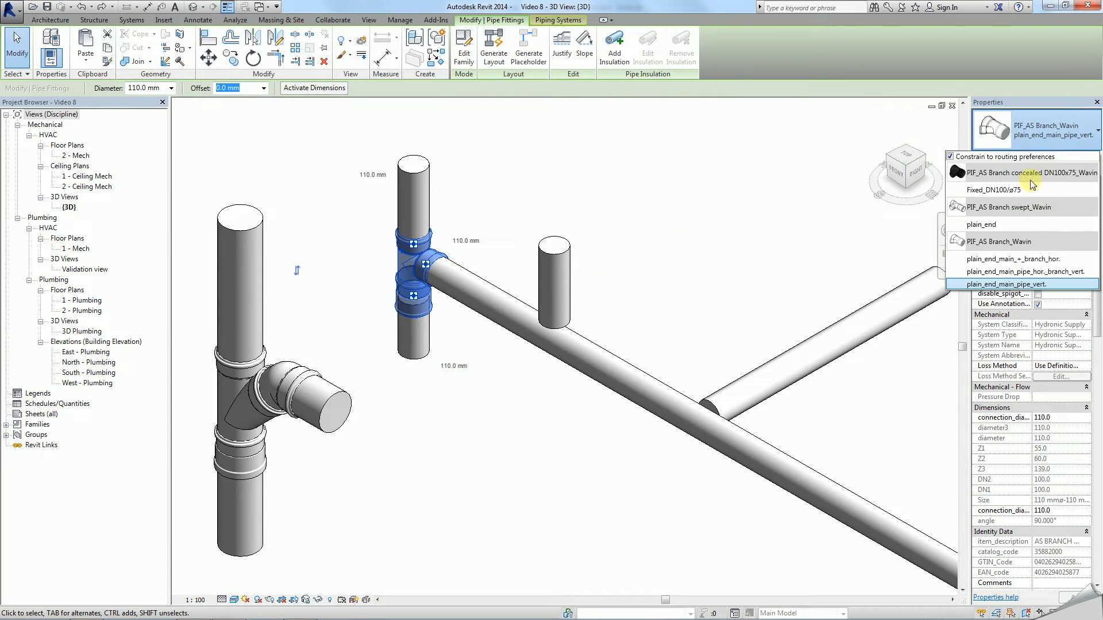
key("Escape")
left_click(298, 383)
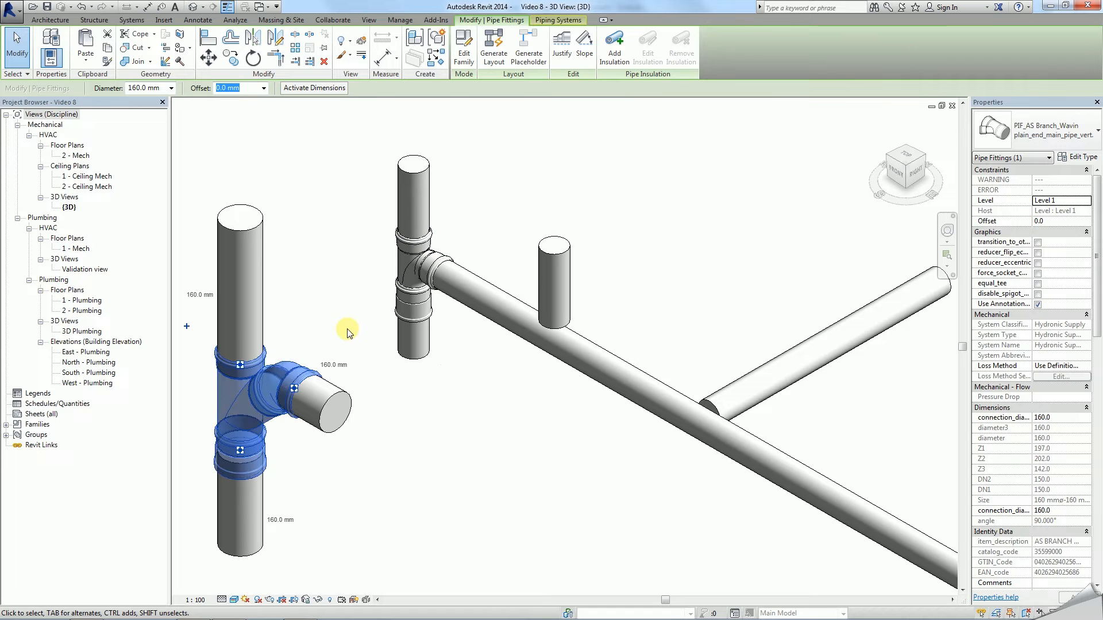
left_click(1034, 138)
left_click(1010, 224)
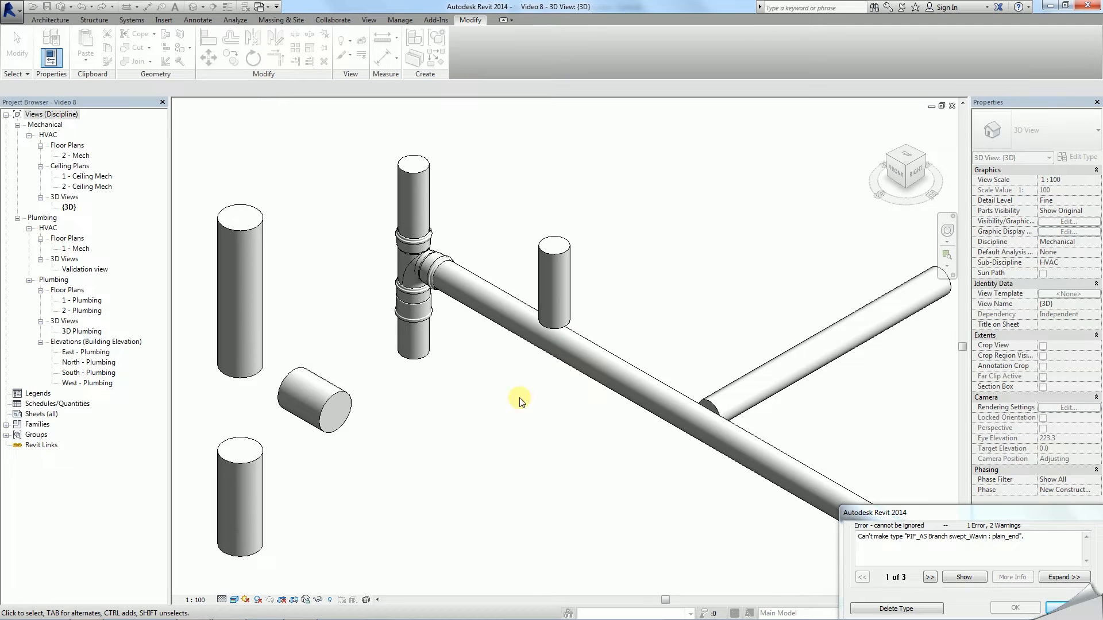
Dismiss the cannot-make-type error so the original tee remains
left_click(1067, 606)
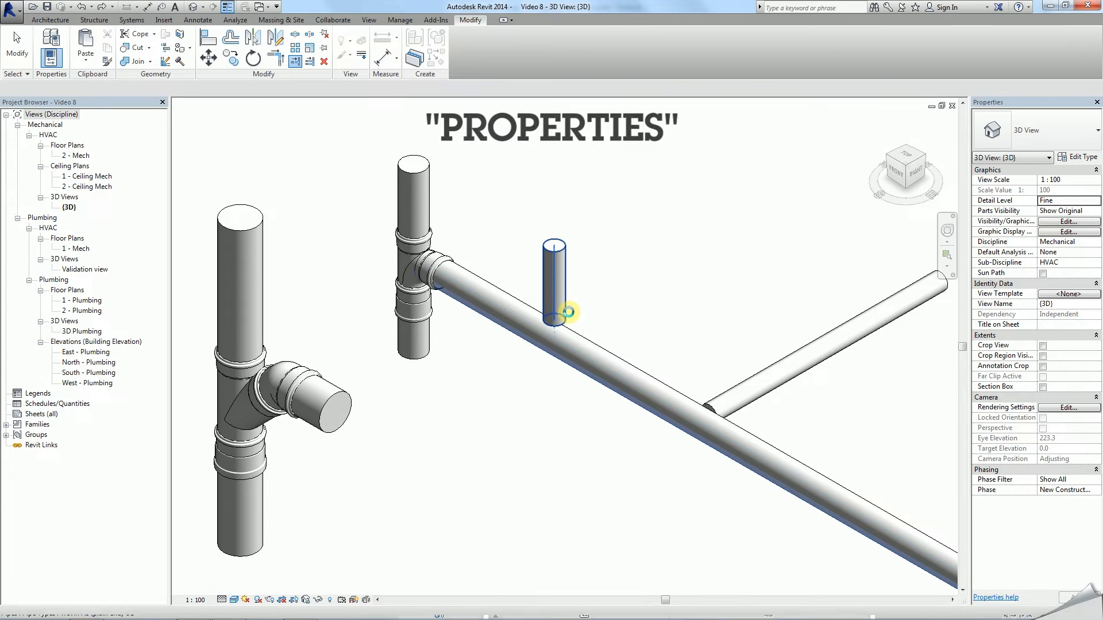
Extend the short pipe down into the horizontal pipe, then reapply a branch type to the new tee
left_click_drag(570, 304, 567, 317)
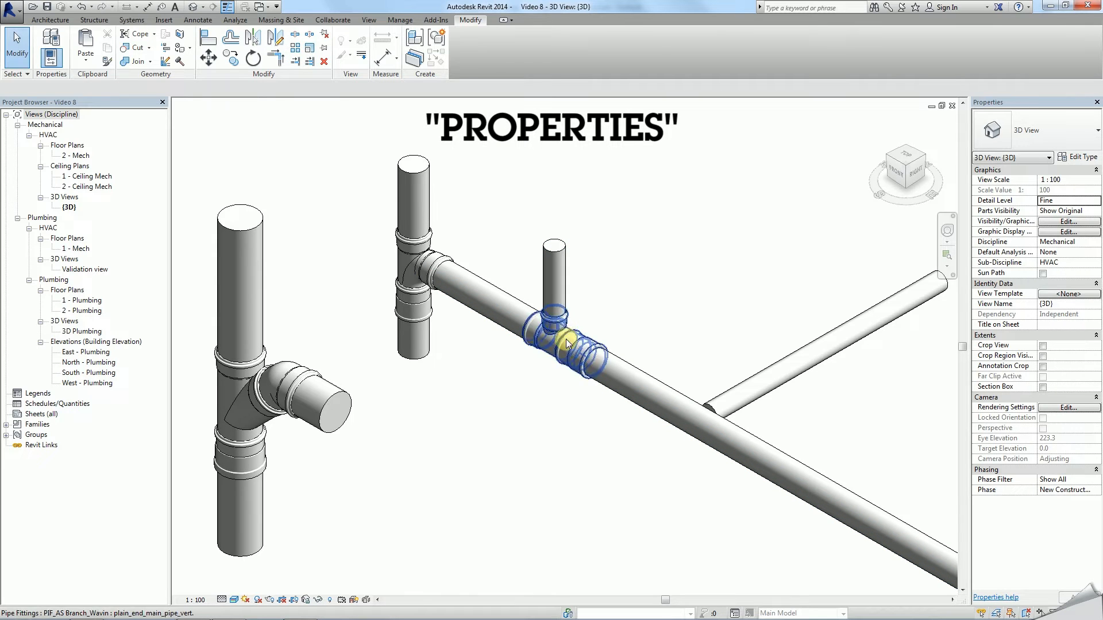
left_click(561, 332)
left_click(1045, 149)
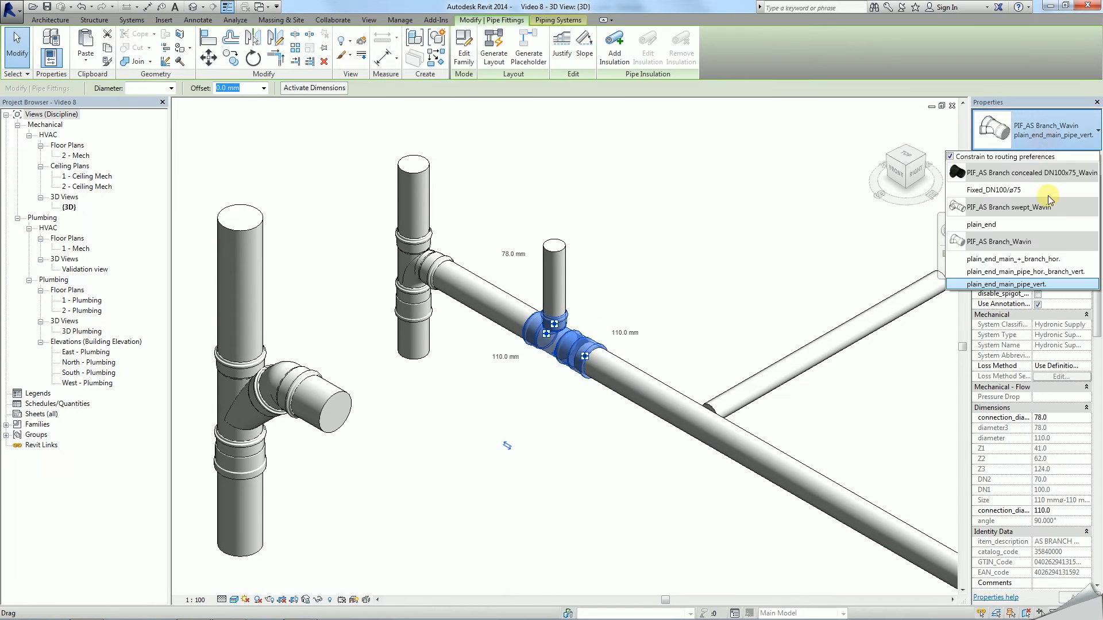
left_click(1074, 283)
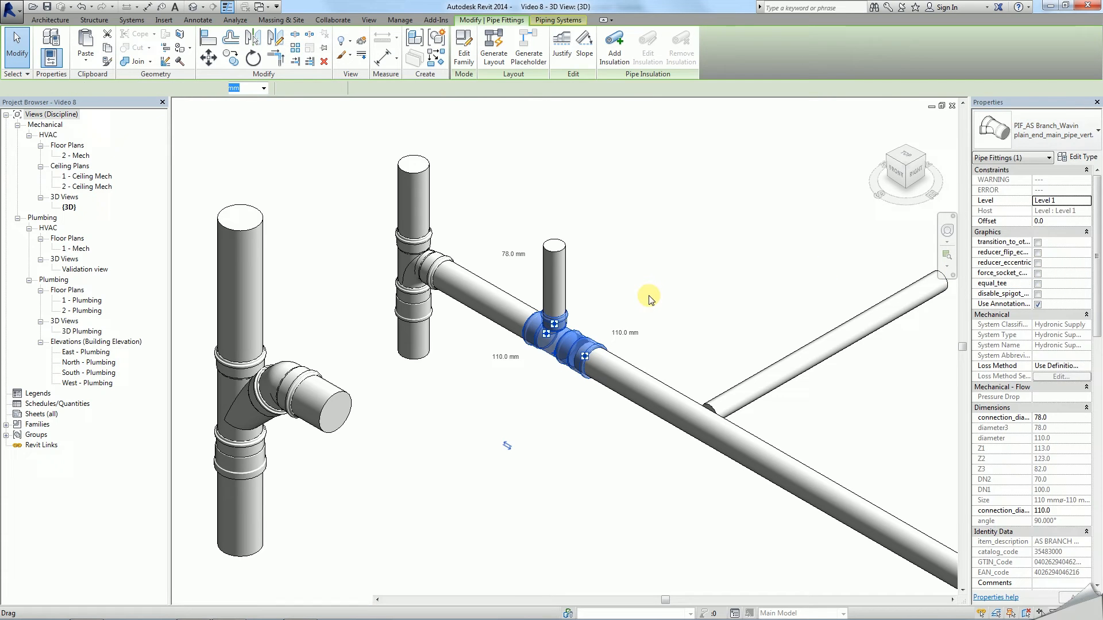
key("Escape")
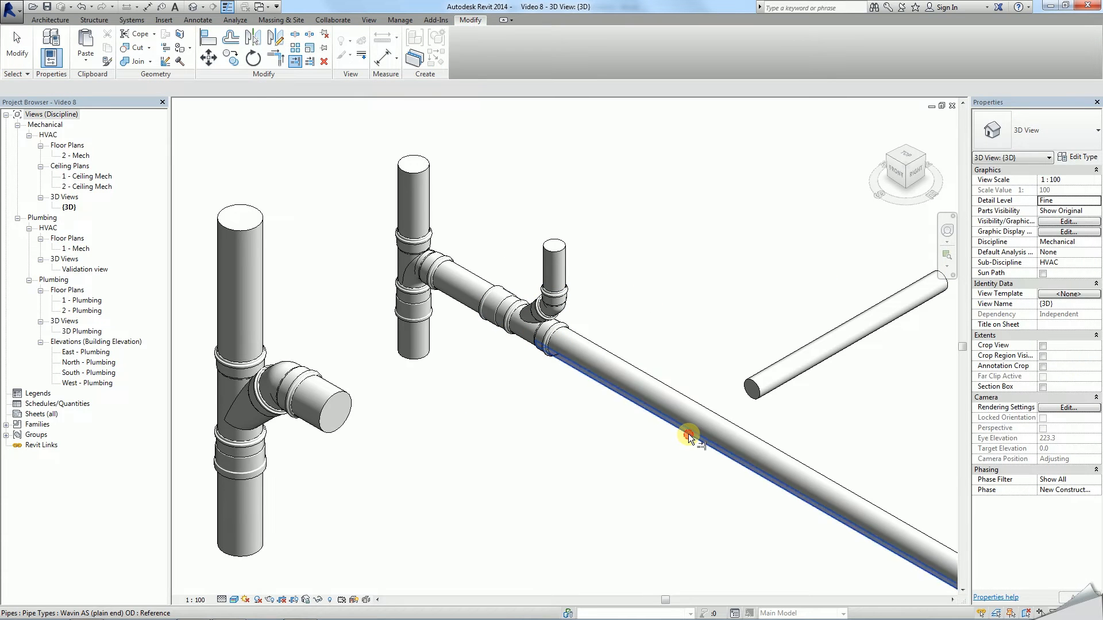
Join the right pipe to the main pipe, accept the custom fitting warning and tick reducer_eccentric
left_click(767, 386)
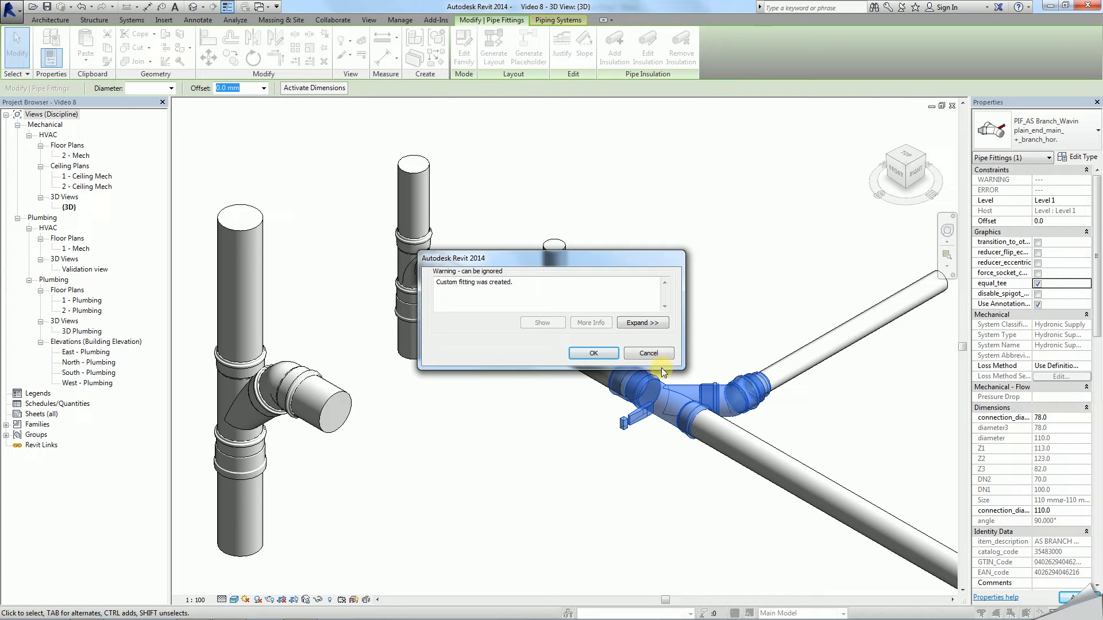
left_click(609, 356)
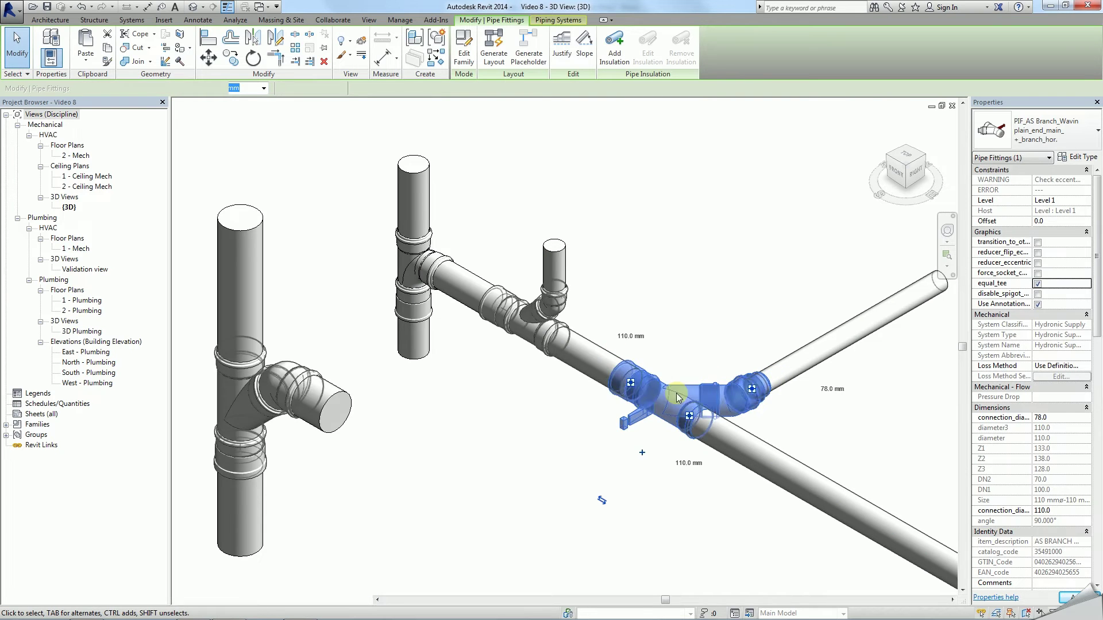
left_click(1038, 263)
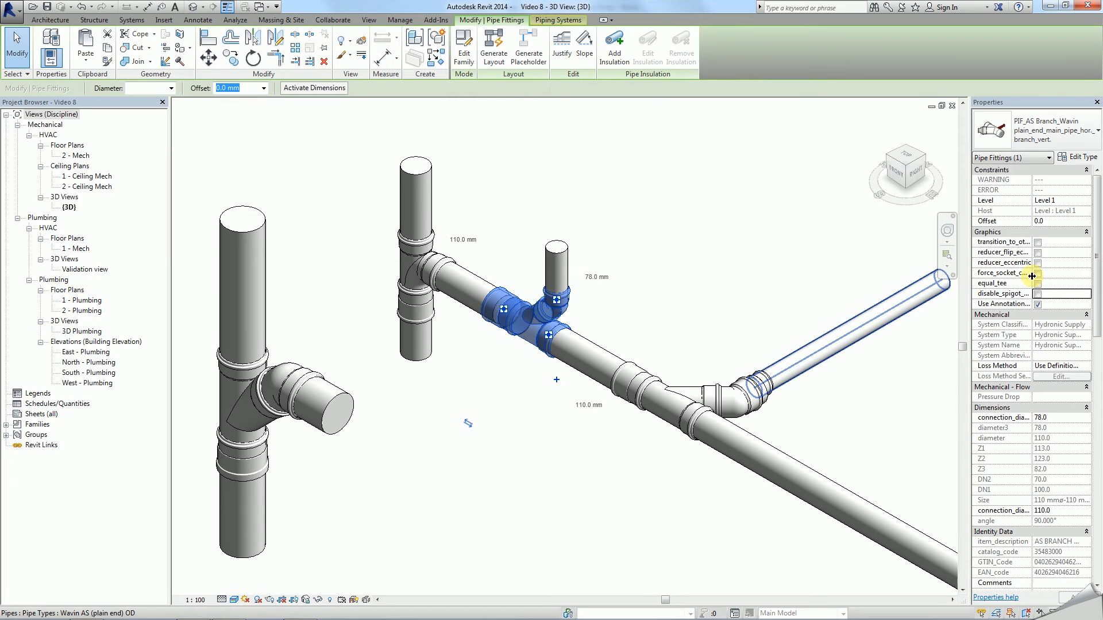
Tick force_socket, equal_tee and disable_spigot on the selected tee
left_click(1037, 274)
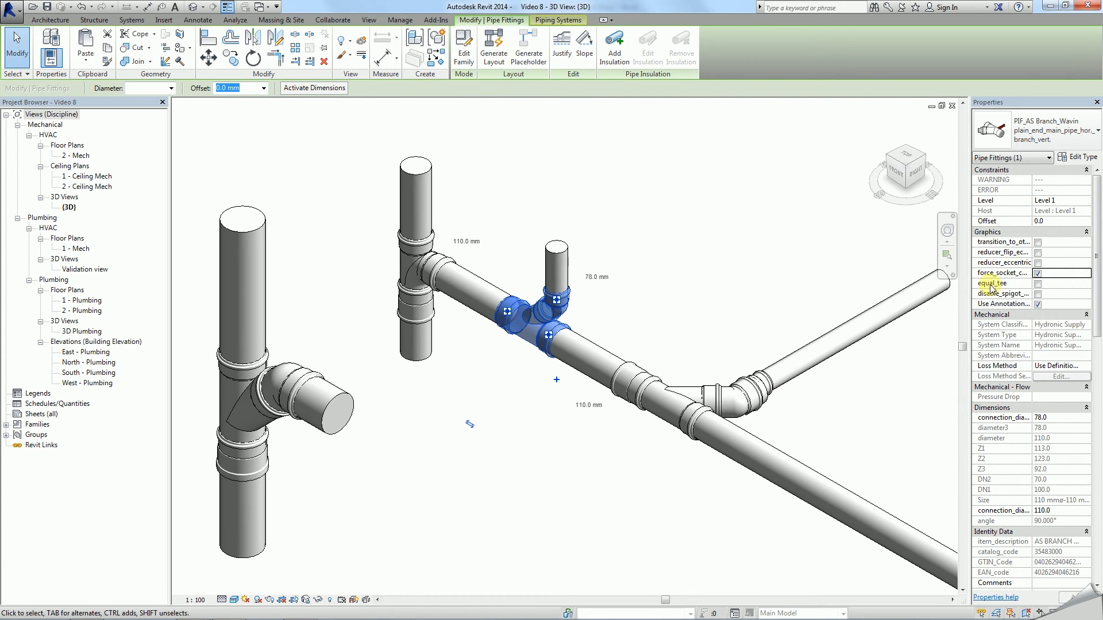
left_click(1037, 283)
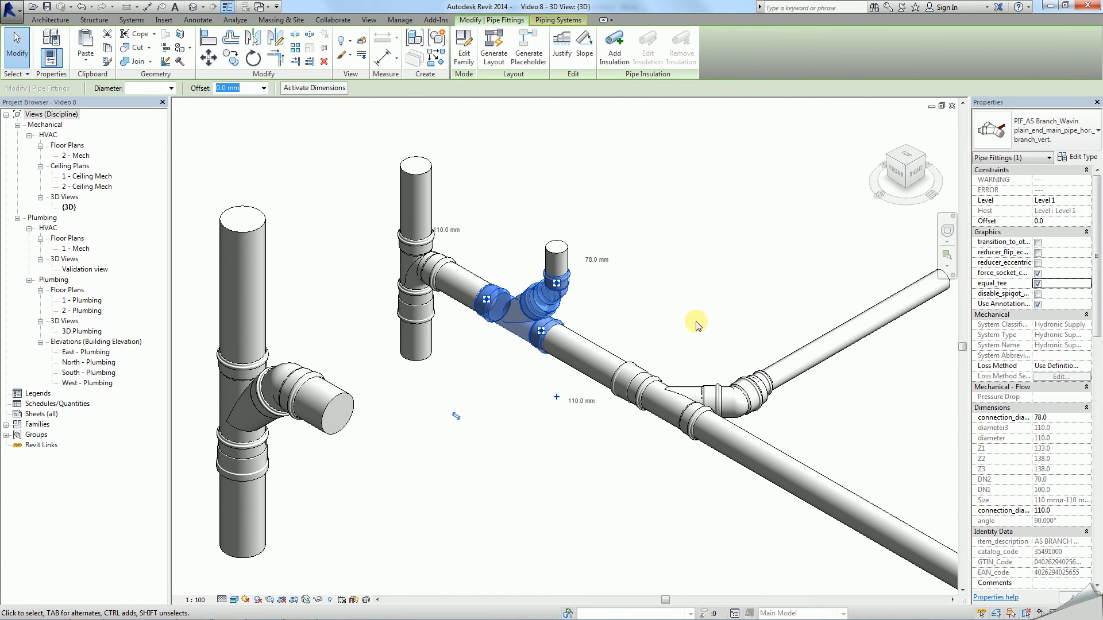
left_click(1037, 295)
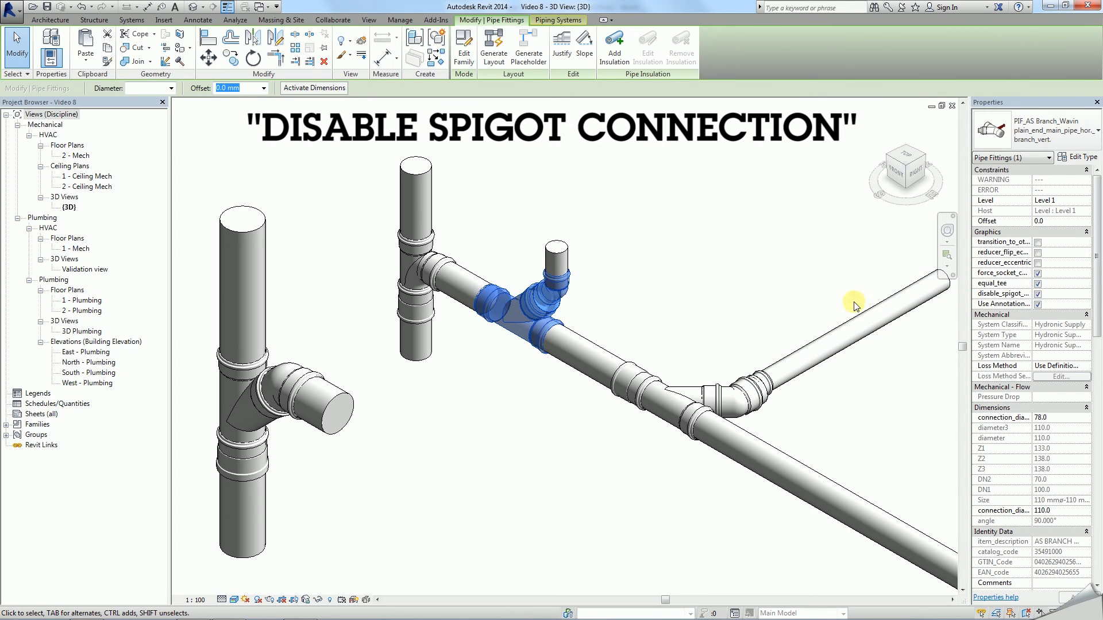